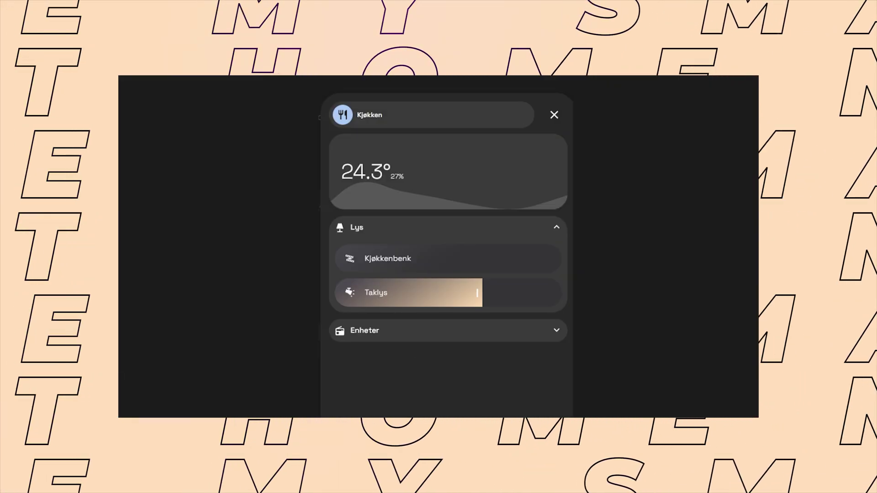
Turn Kjøkkenbenk on, brighten it and then lower it slightly, and dim Taklys.
drag(359, 256, 492, 254)
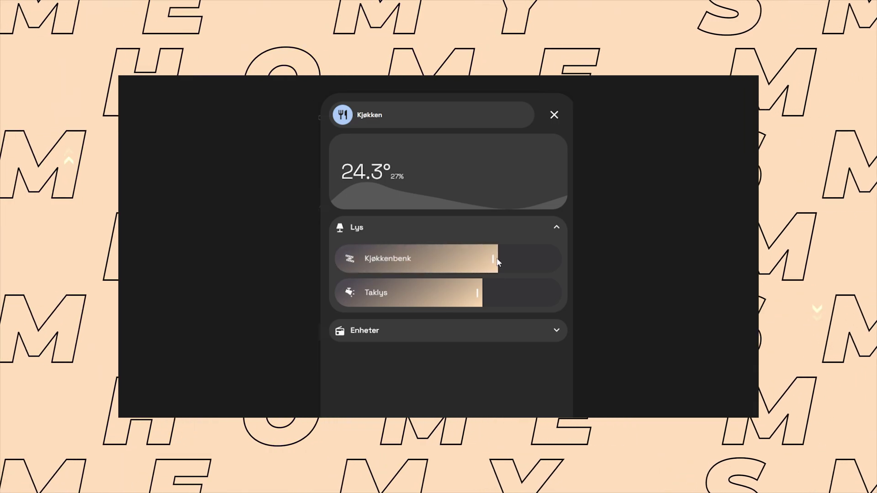
drag(488, 315, 445, 312)
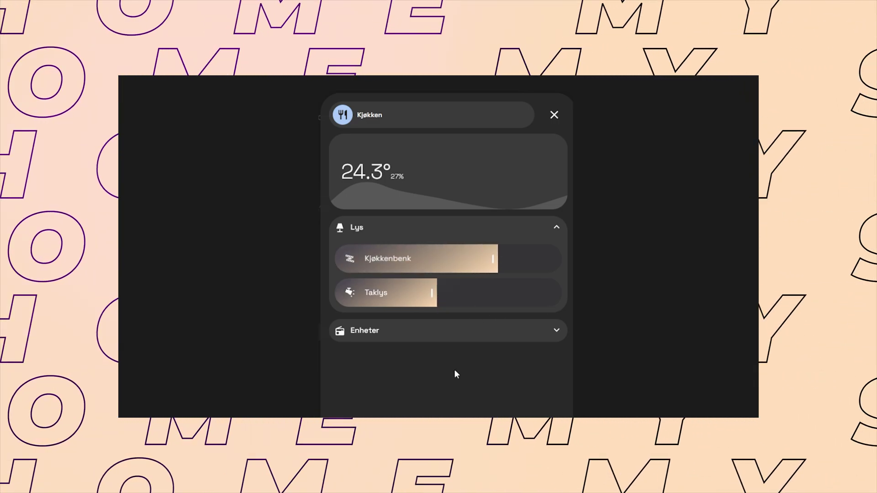
click(489, 259)
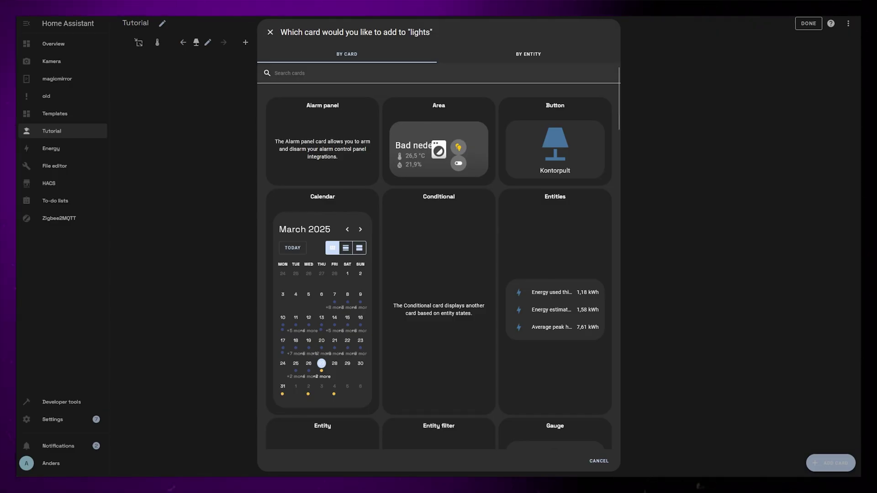
Search 'auto' in Add card and pick the Auto Entities card.
text(auto)
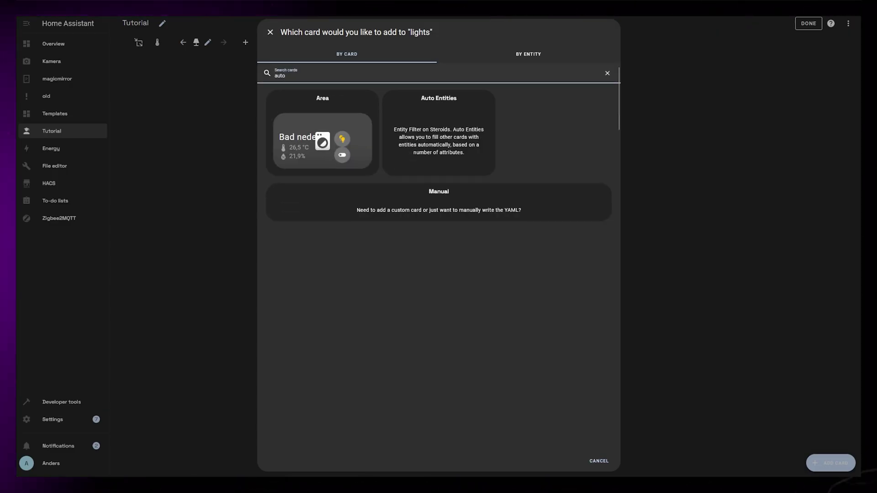
click(458, 100)
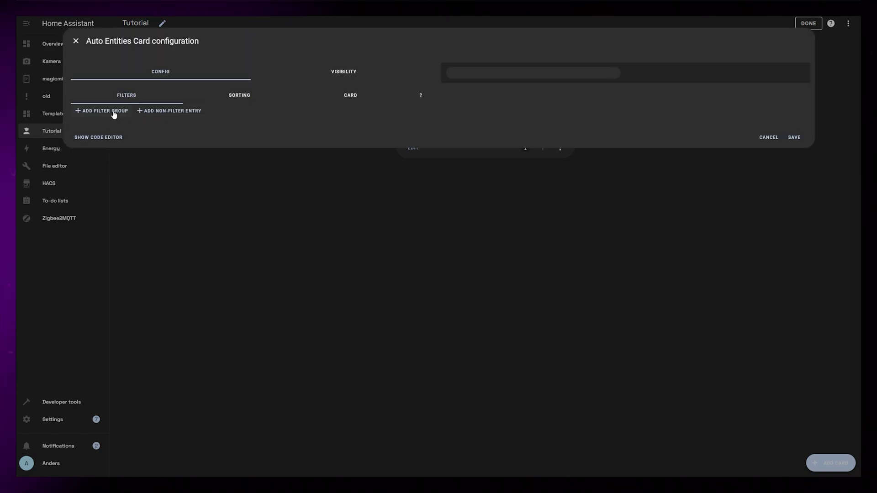
Add a filter group that matches Entity Domain 'light'.
click(114, 114)
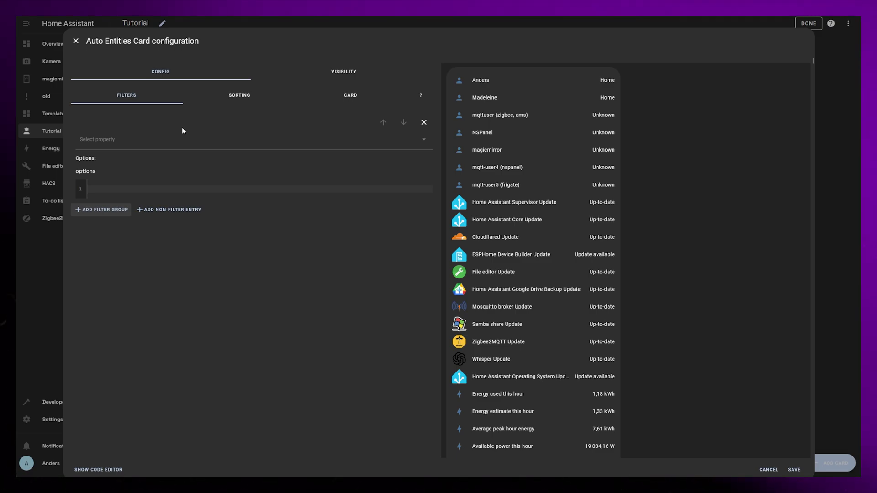
click(152, 142)
click(97, 161)
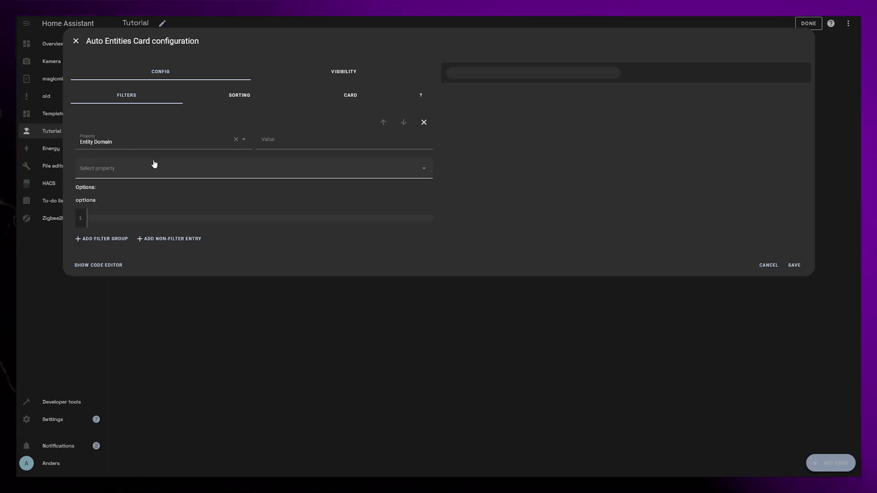
click(331, 139)
text(light)
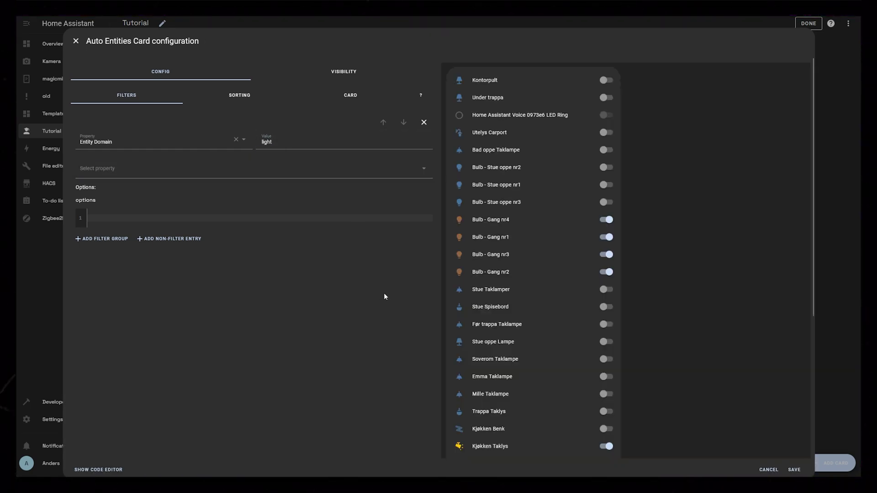
scroll(551, 241, down, 3)
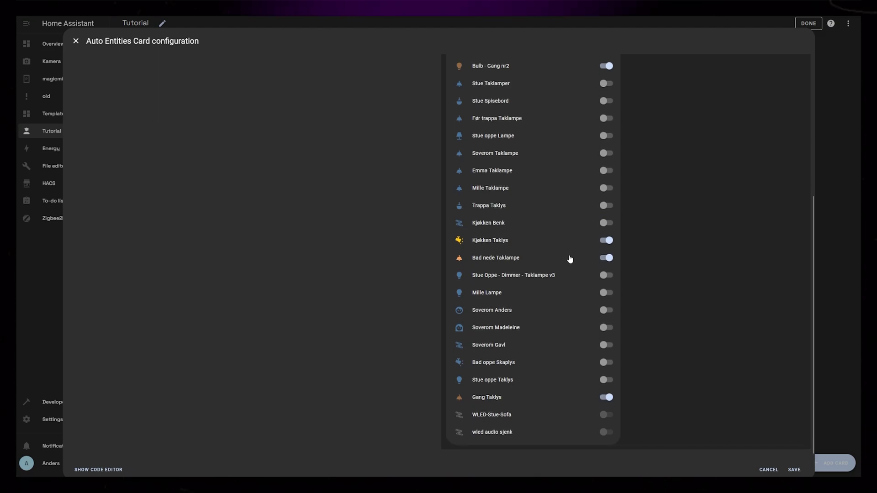
scroll(560, 259, up, 4)
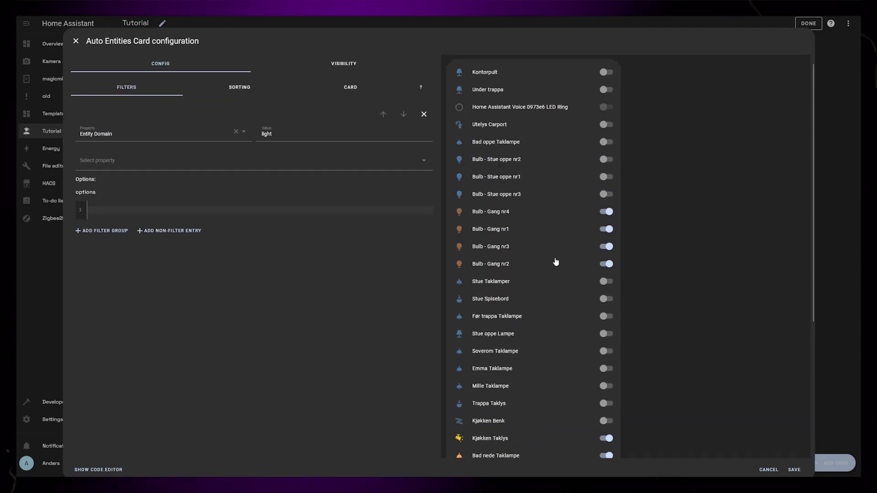
Add a second filter requiring Entity State 'on'.
click(103, 172)
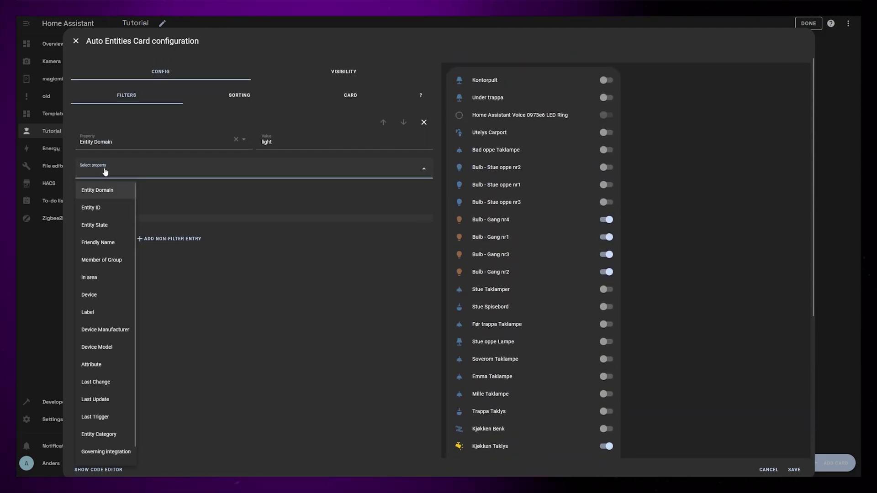
click(95, 225)
click(289, 170)
text(o)
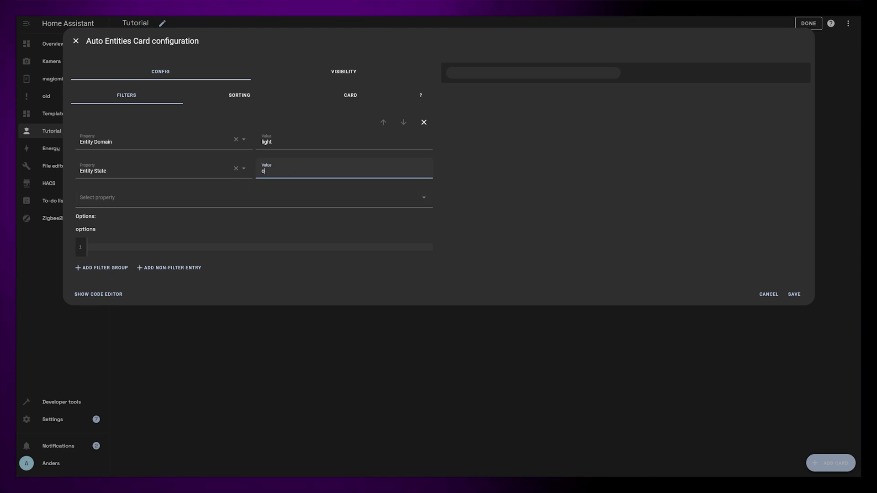
text(n)
click(486, 249)
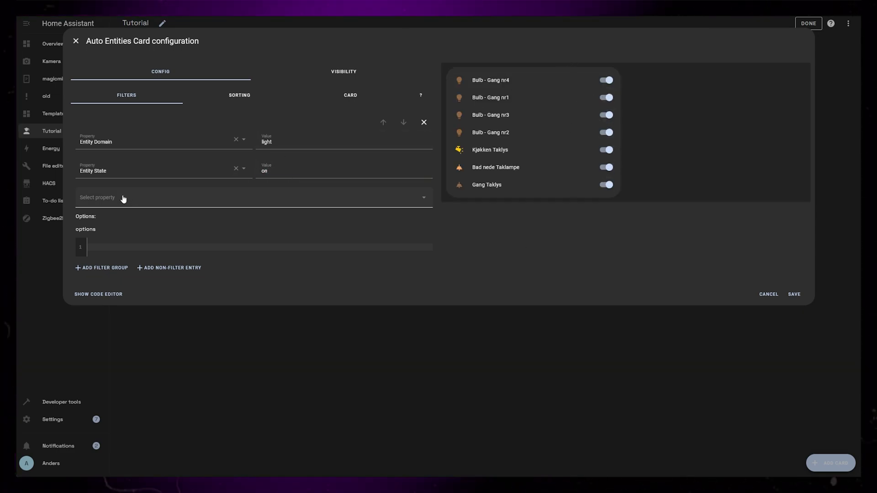
In the YAML editor, change the inner card from entities to grid with 'columns: 1' and 'square: false'.
click(98, 294)
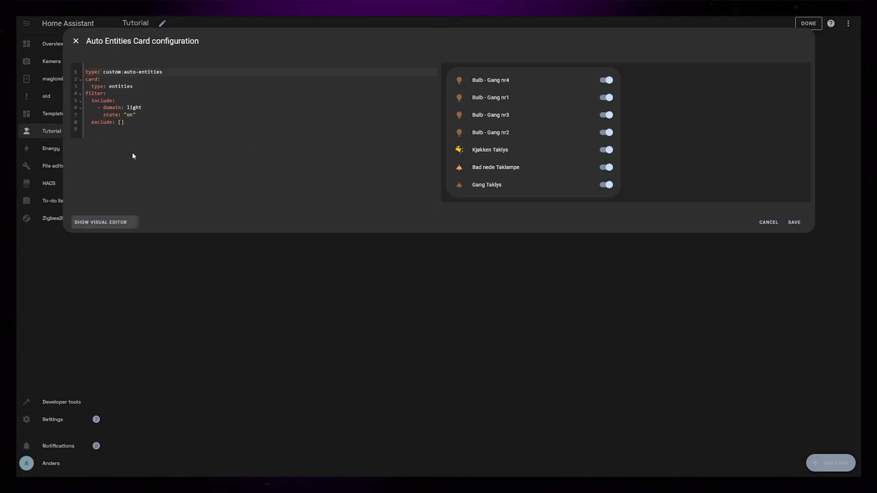
click(116, 87)
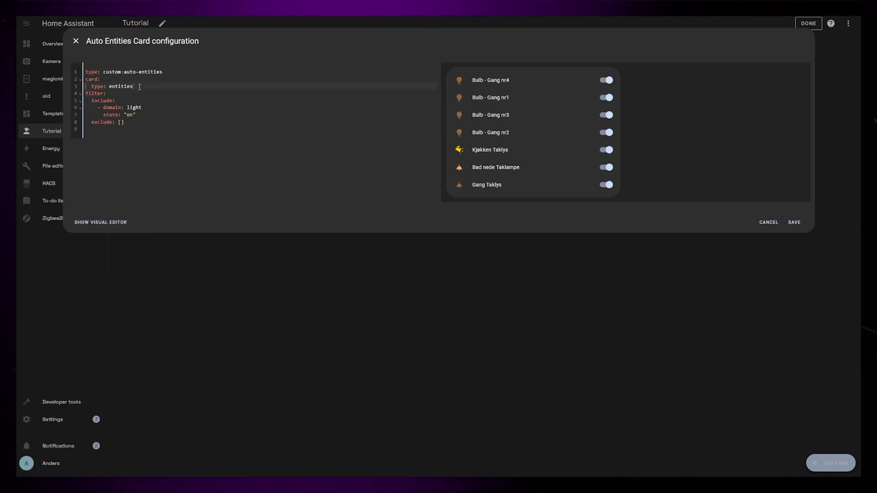
double_click(117, 88)
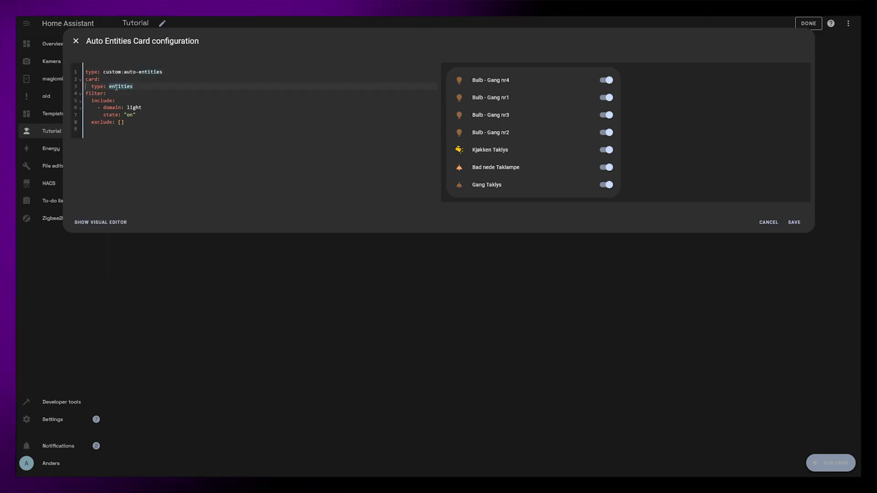
text(grid)
key(Return)
text(columns: 1)
key(Return)
text(square: false)
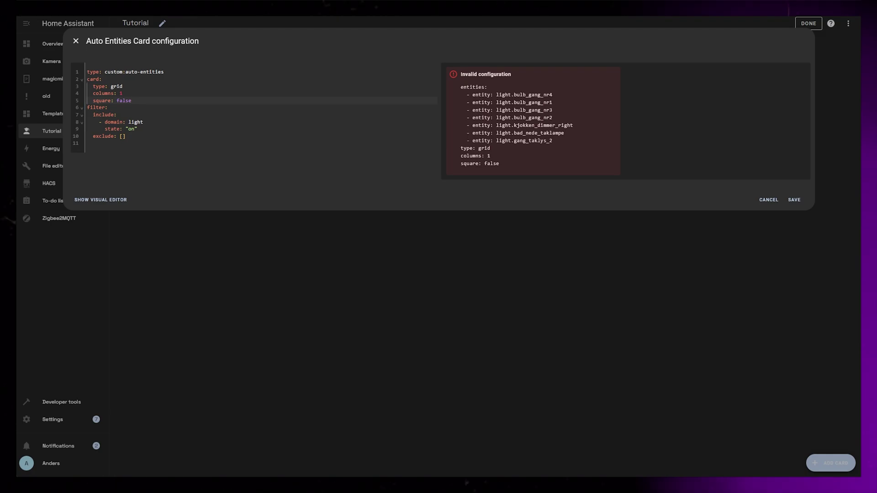
drag(88, 86, 274, 98)
click(275, 98)
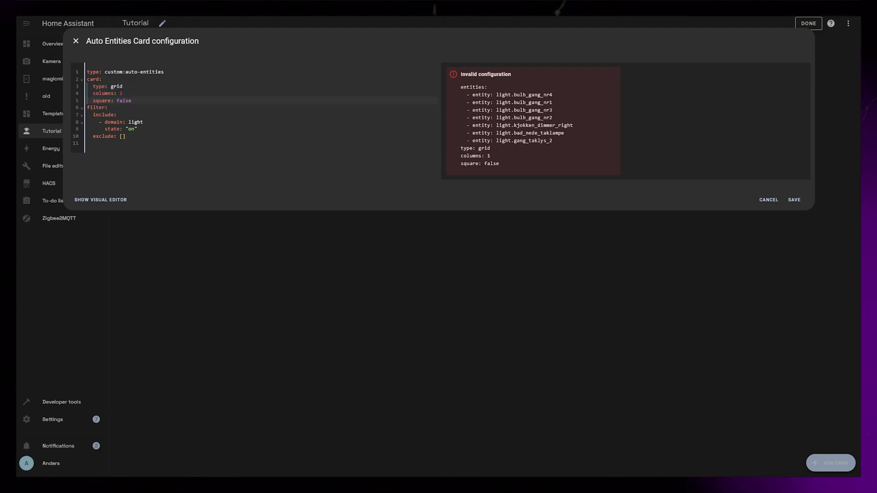
Set the filter options to 'type: custom:decluttering-card' with 'template: light_slider'.
click(112, 200)
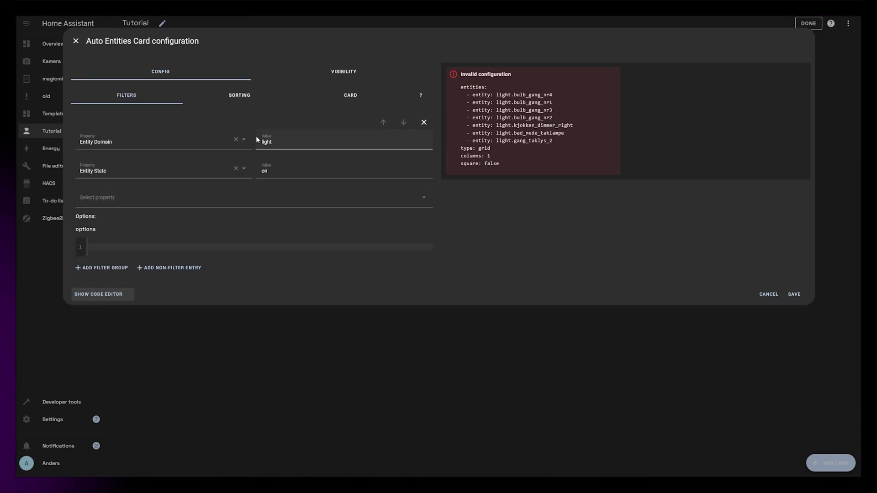
click(105, 247)
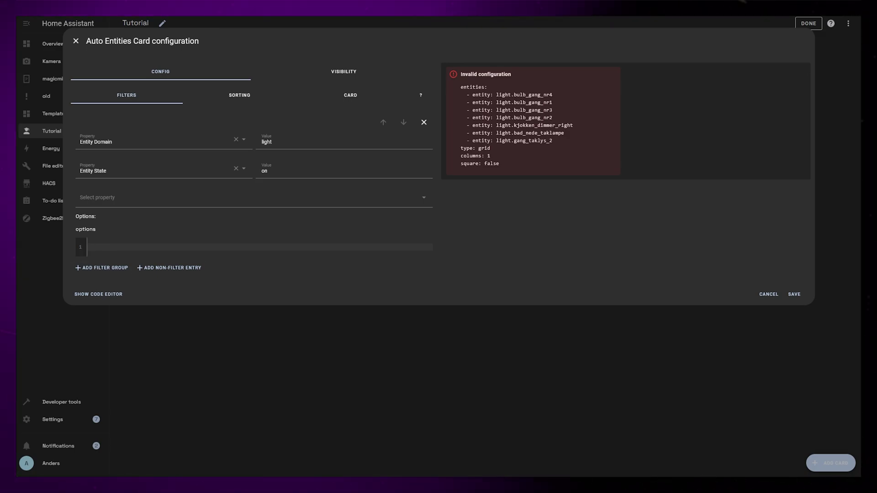
text(type:)
click(98, 294)
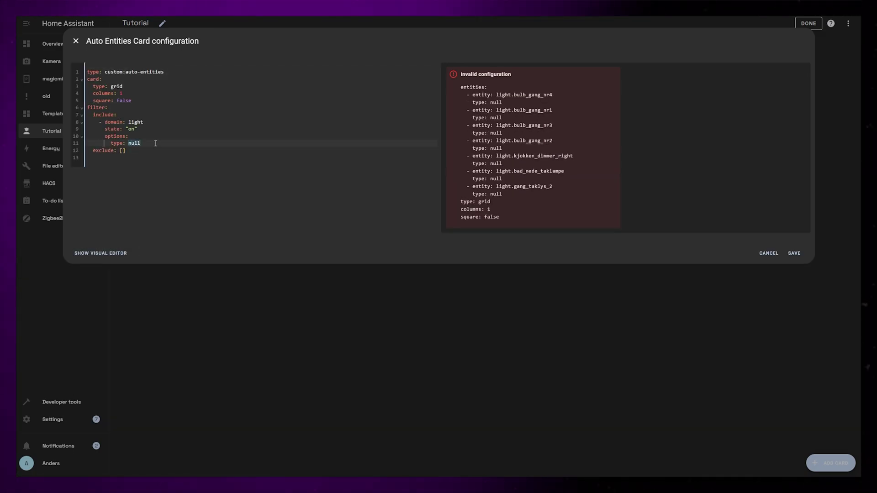
key(BackSpace)
key(BackSpace)
text(ustom:decluttering-card)
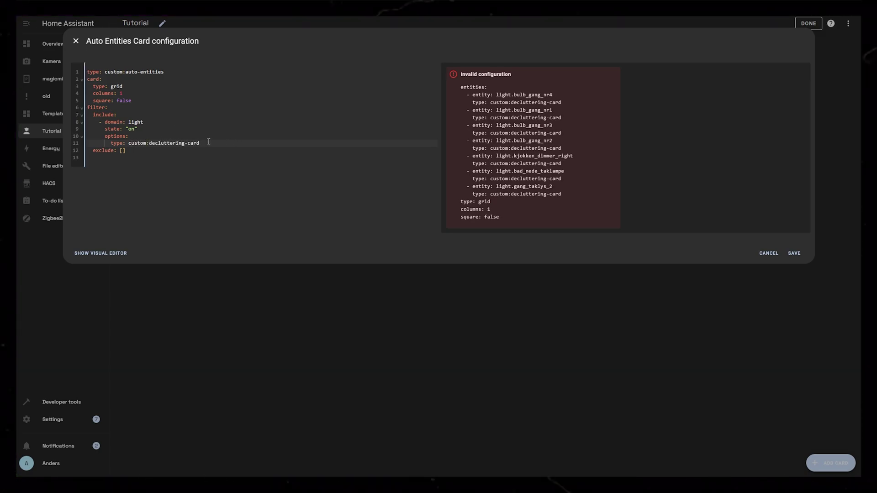
key(Return)
text(template: light_slider)
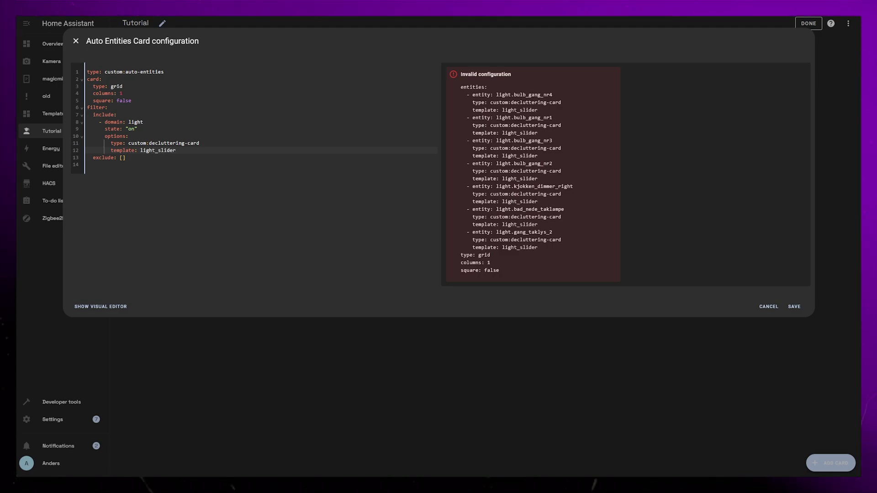
Add a top-level 'card_param: cards' line below 'square: false'.
click(161, 101)
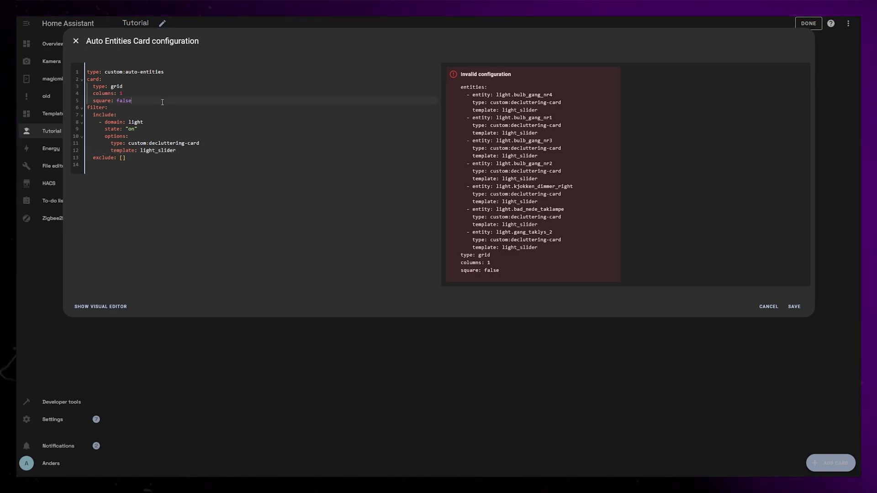
key(Return)
key(BackSpace)
text(card_param: cards)
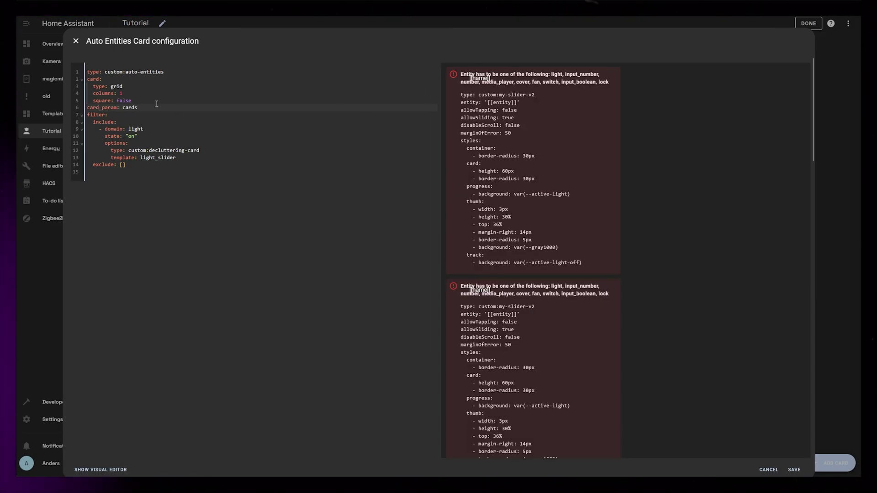
text(2)
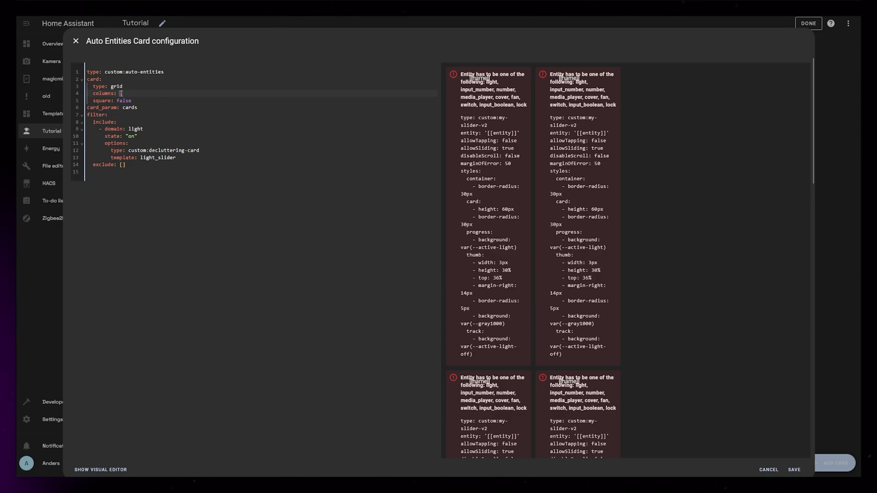
text(1)
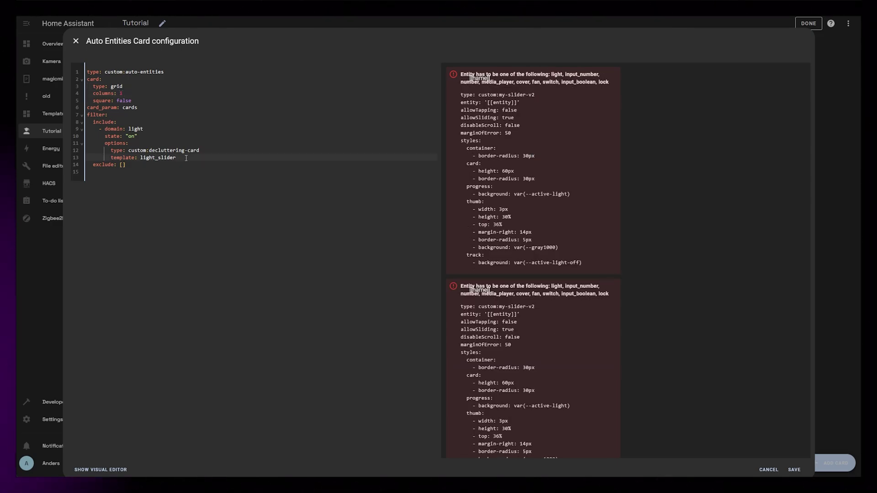
Add template variables: entity this.entity_id, name, icon and a var(--gray200) background.
key(Return)
text(variabl)
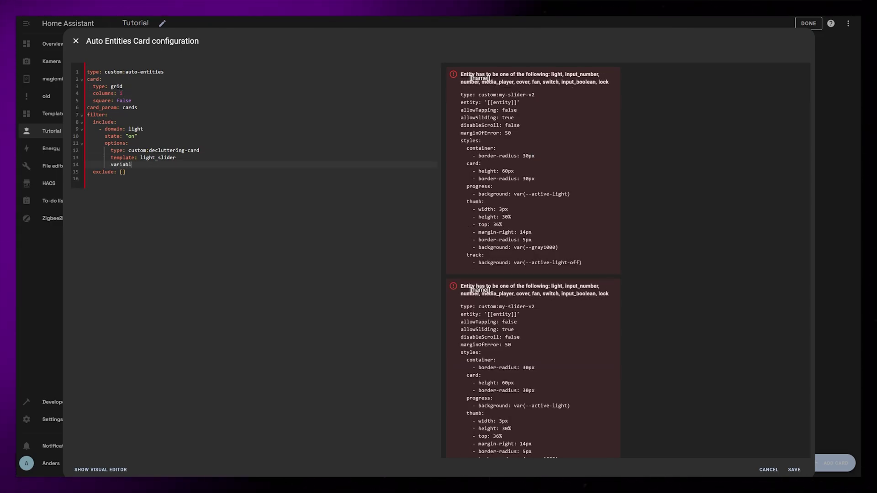
text(es:)
key(Return)
text(-)
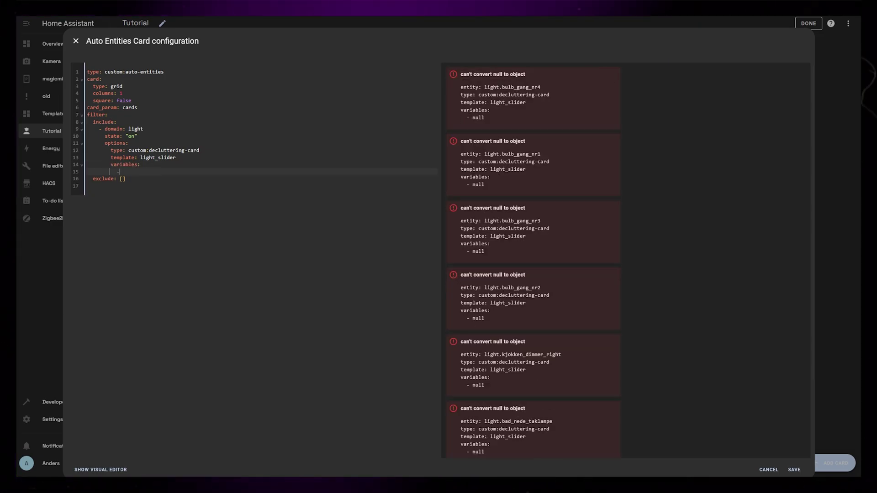
text( entity: t)
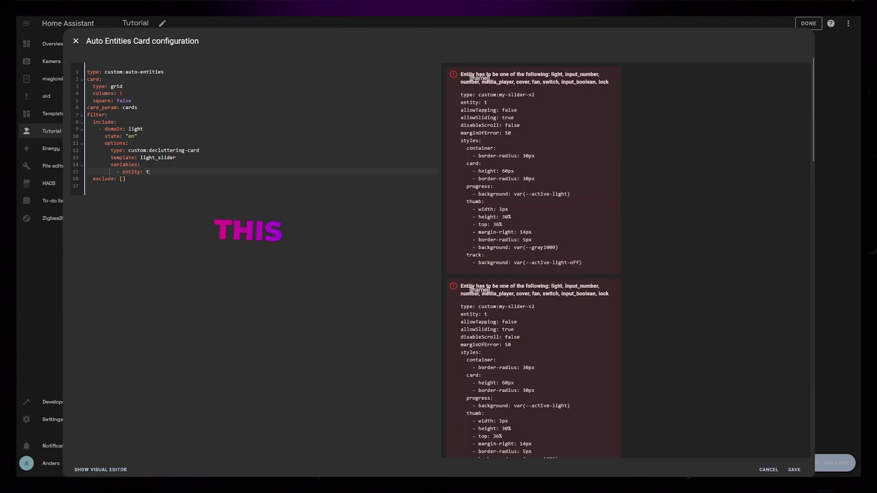
text(his.entity_)
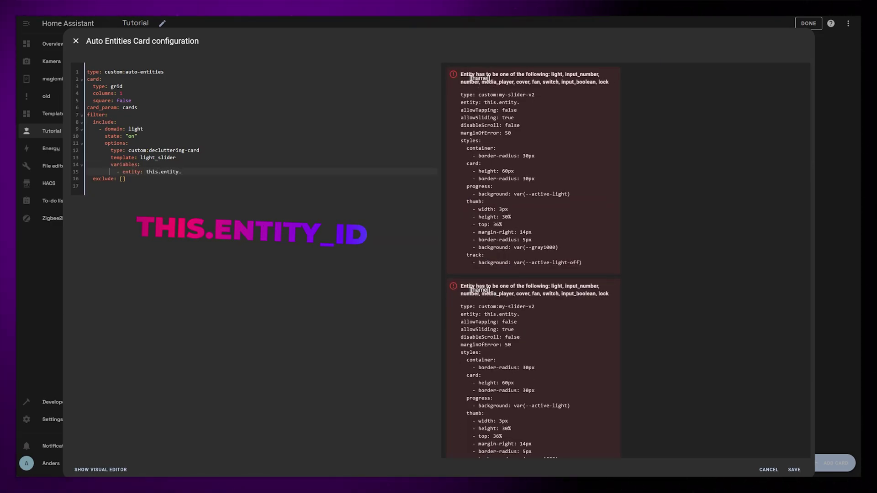
text(id)
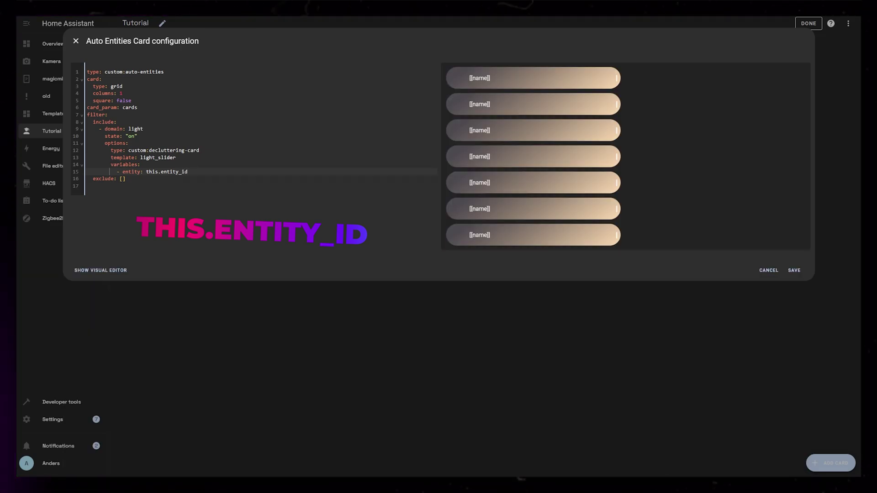
key(Return)
text(- name:)
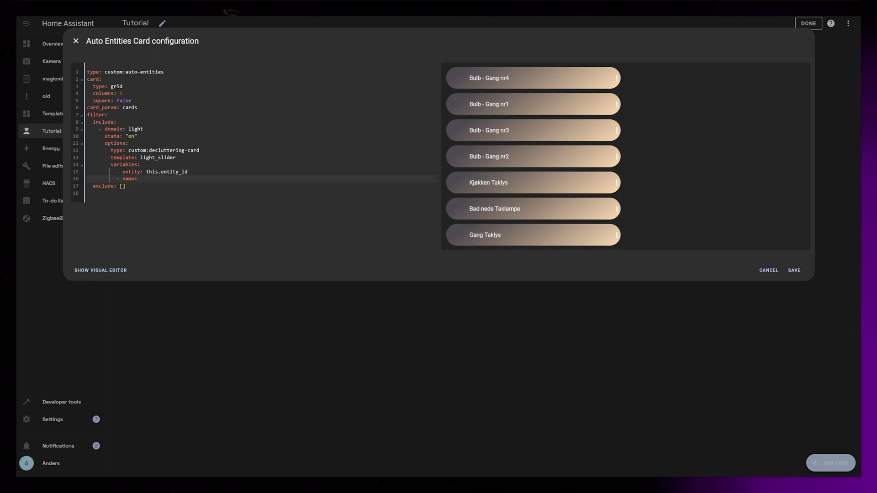
key(Return)
text(- icon:)
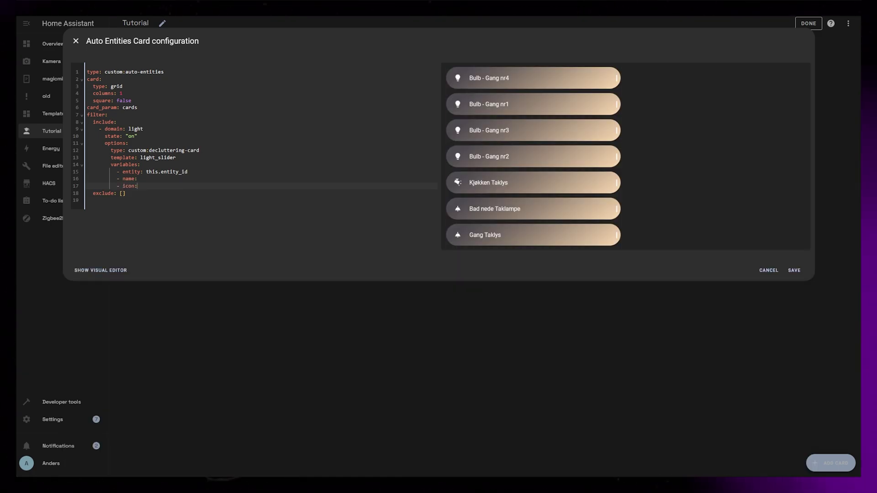
key(Return)
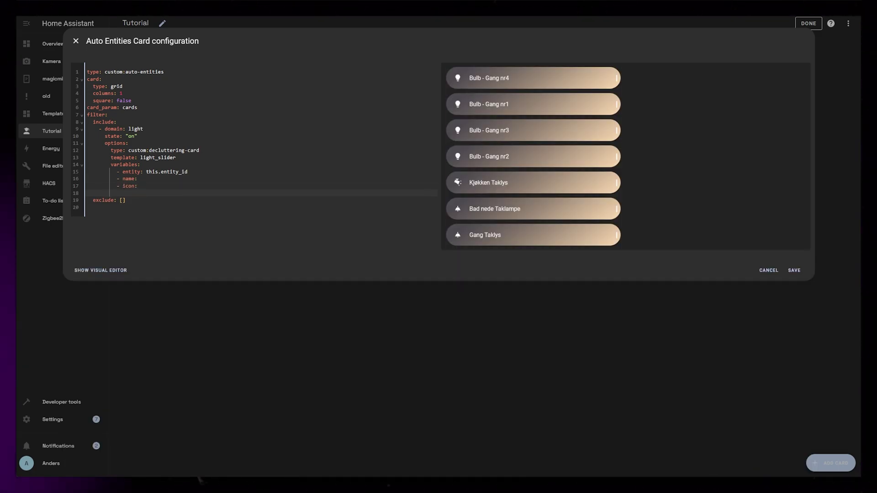
text(- background: var())
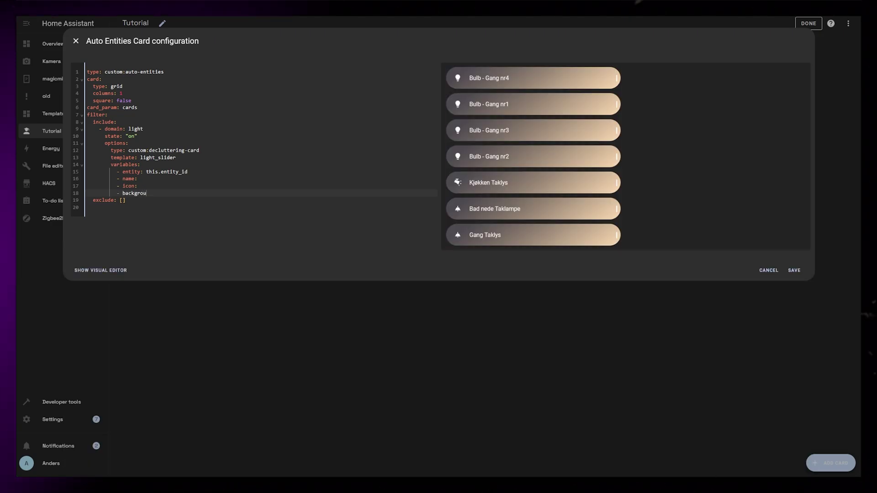
text(--gray200)
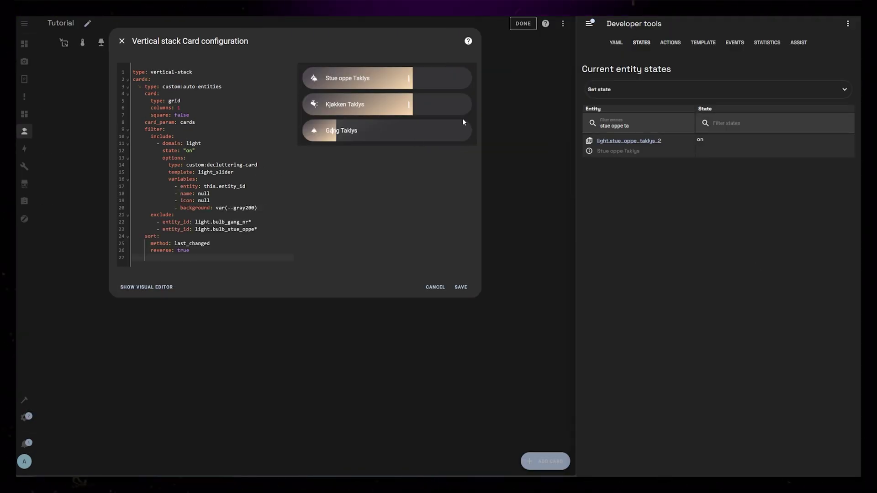
click(590, 150)
click(794, 41)
triple_click(682, 72)
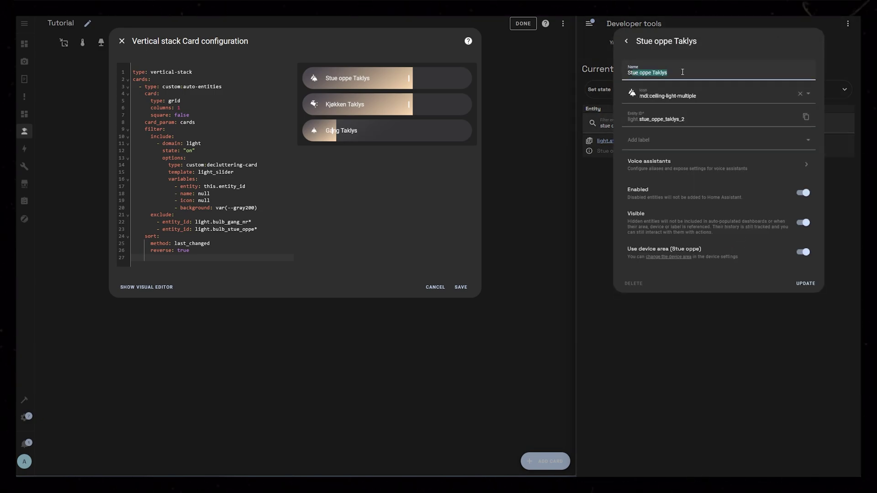
text(Badass bright light)
click(806, 284)
triple_click(650, 124)
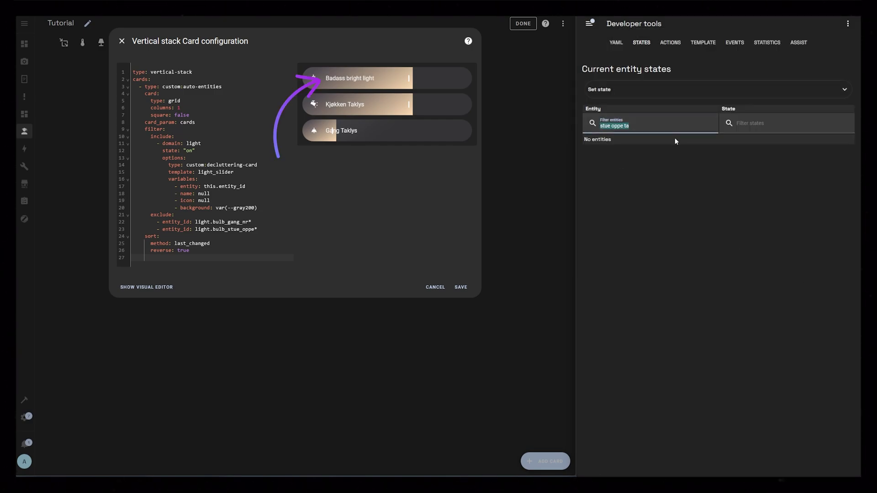
text(badas)
click(590, 151)
triple_click(653, 72)
text(Stue oppe Ta)
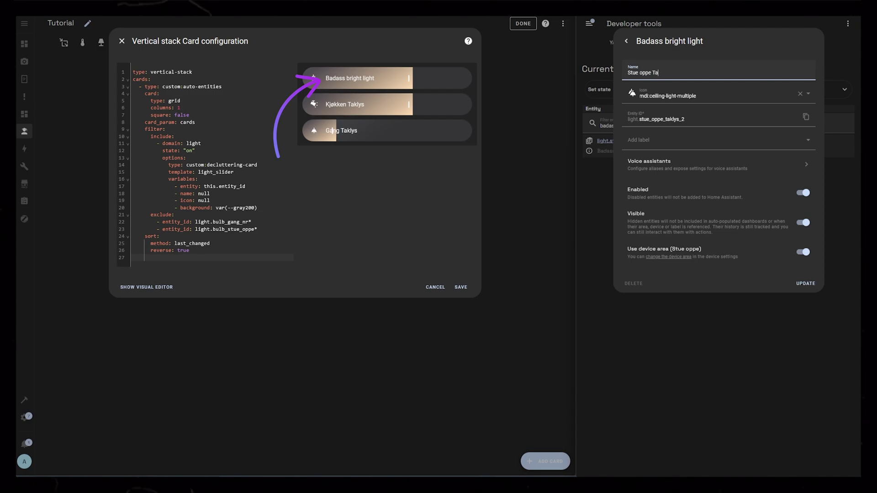
text(klys)
click(806, 284)
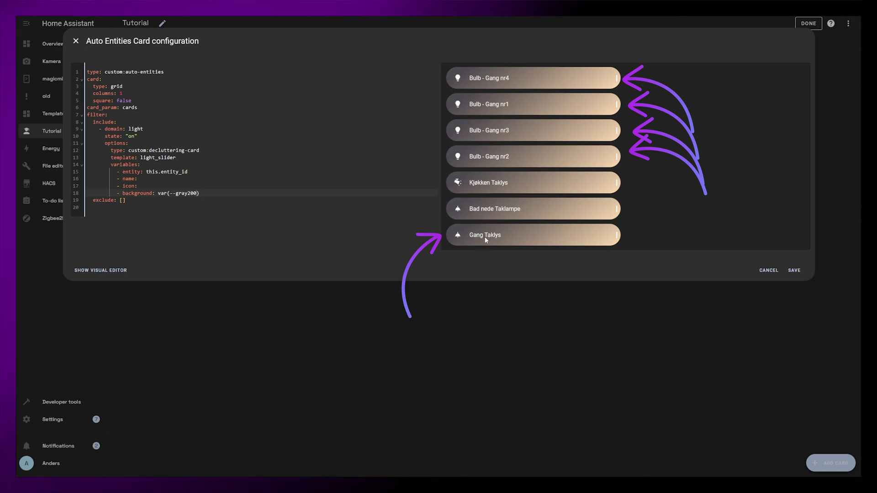
Replace the empty exclude list with an exclusion for entity_id light.bulb_gang_nr*.
key(BackSpace)
key(BackSpace)
key(Return)
text(- )
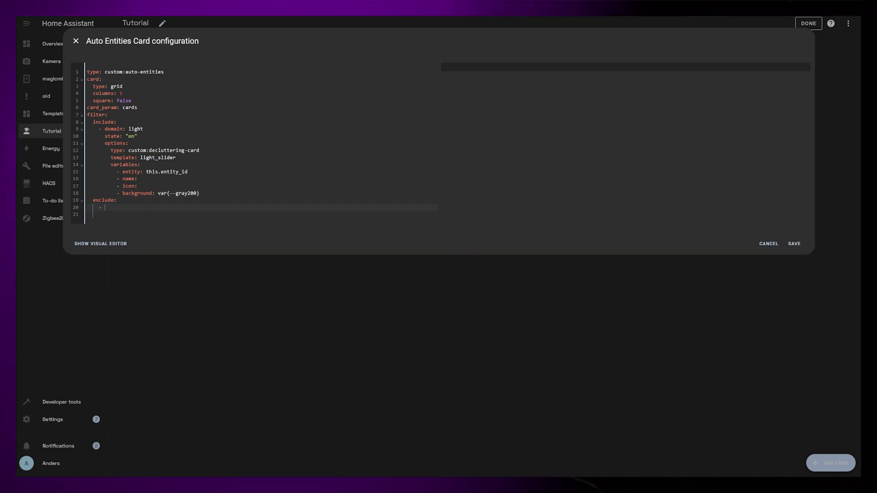
text(entity_id: light.bul)
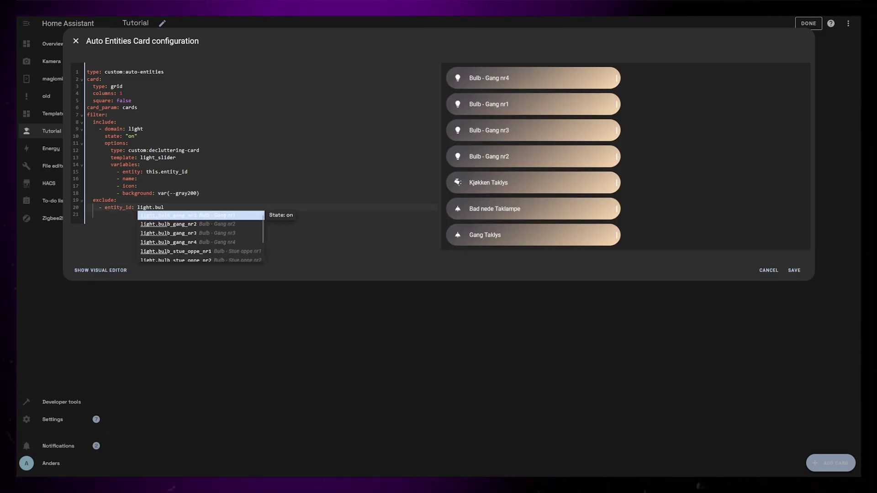
text(b_gang_nr)
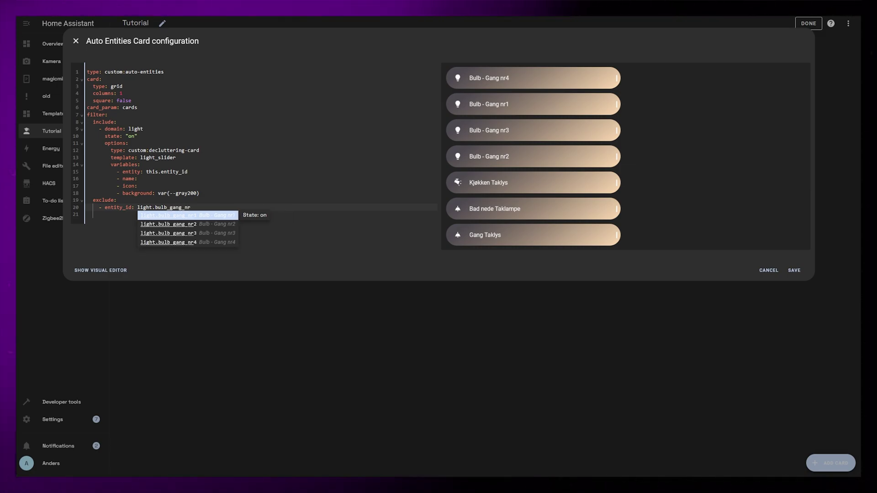
text(*)
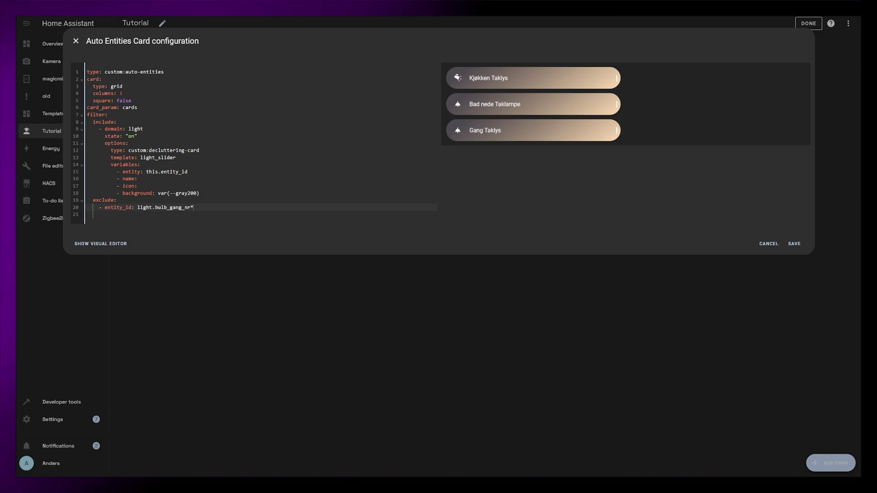
click(100, 243)
Sort the lights by Last Change in reverse order and save the card.
click(224, 97)
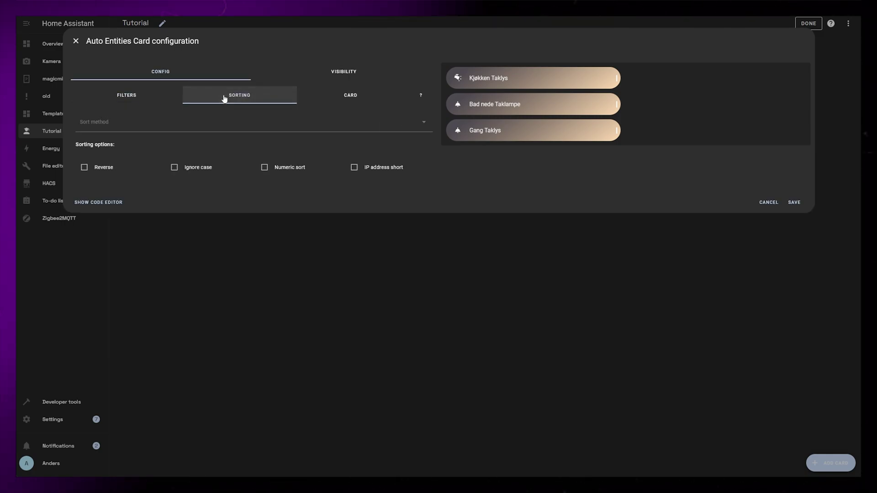
click(106, 126)
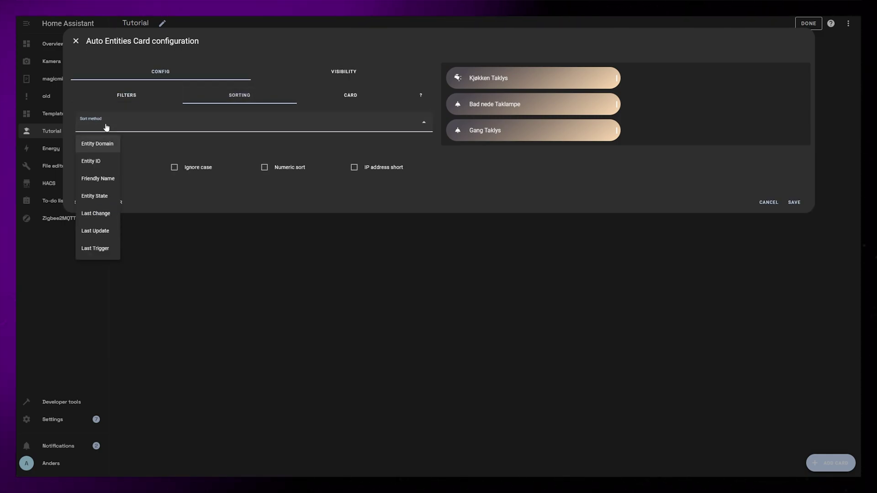
click(110, 215)
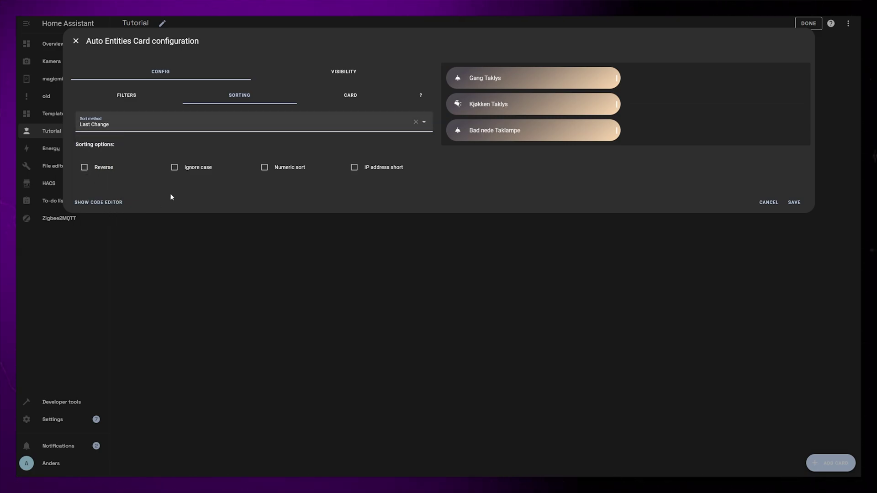
click(85, 168)
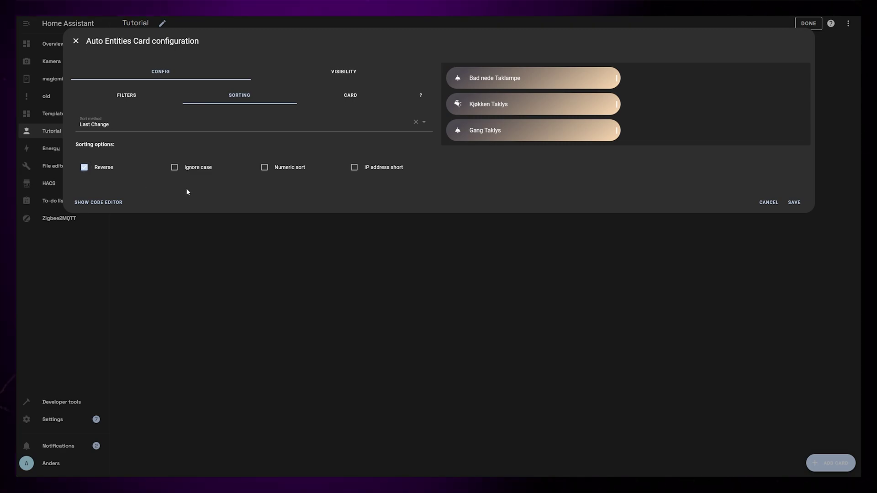
click(98, 202)
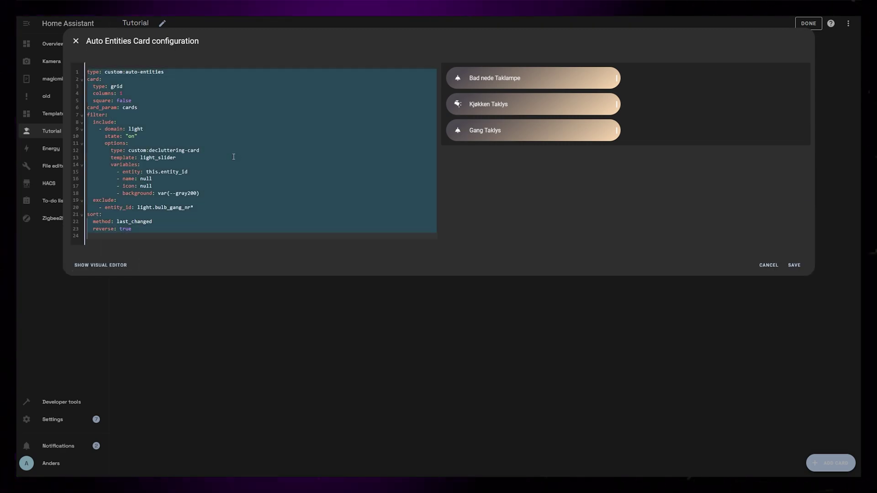
click(795, 266)
click(825, 465)
Add another Auto Entities card with its state filter changed to 'off'.
text(auto)
click(438, 122)
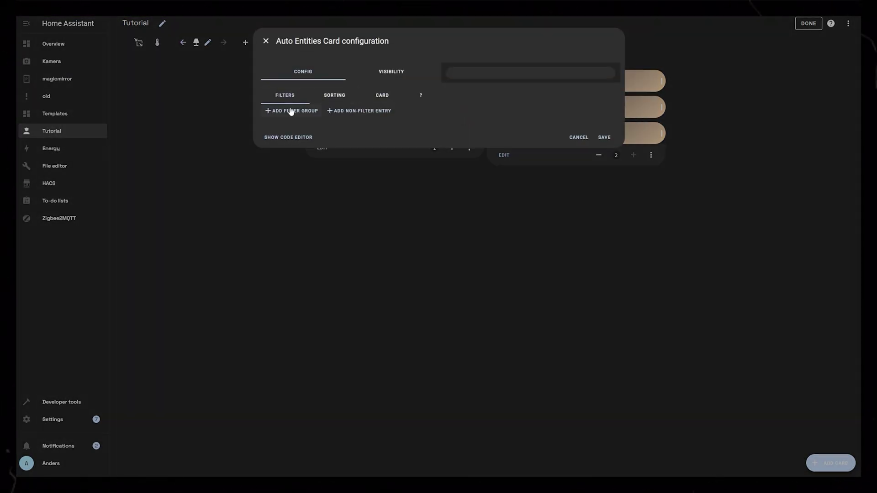
double_click(321, 136)
text(off)
scroll(490, 295, down, 5)
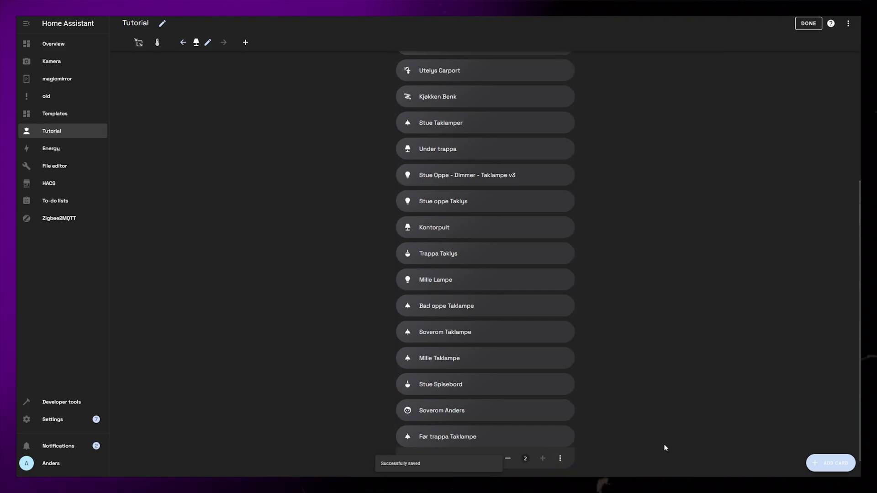
Delete the tall light list card, then switch between the Lights off and Lights on views.
click(410, 461)
key(ctrl+a)
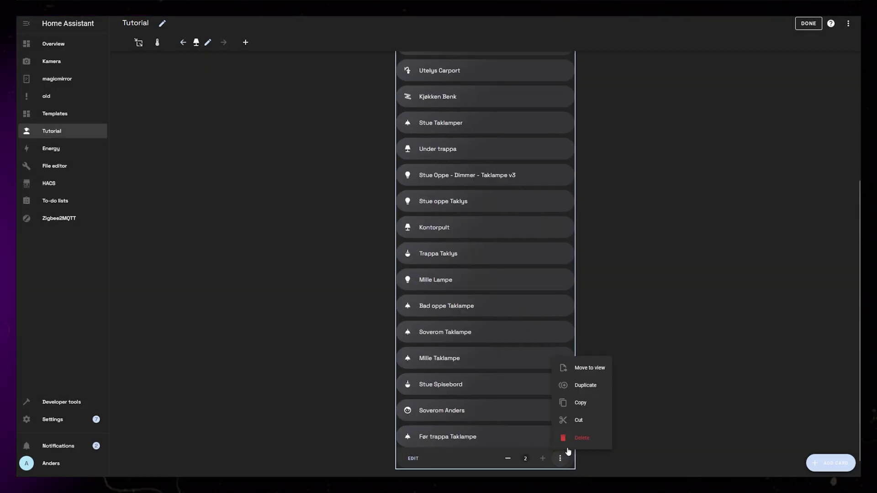
click(594, 437)
click(412, 149)
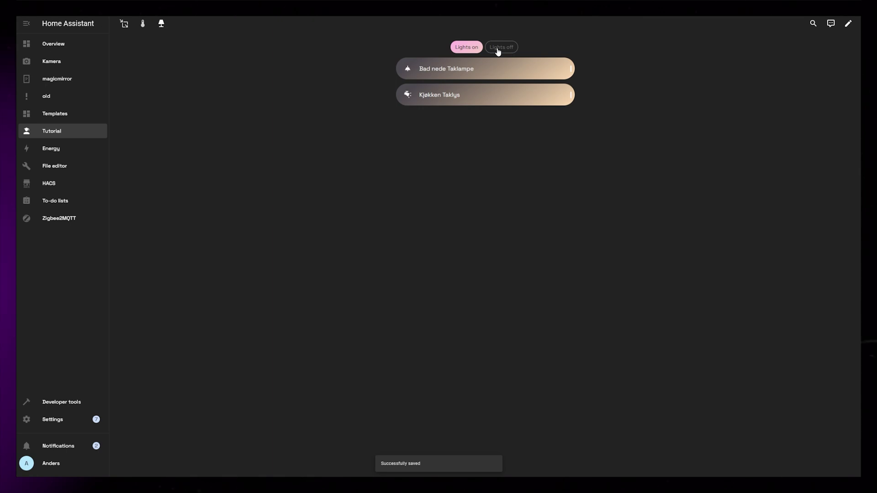
click(500, 47)
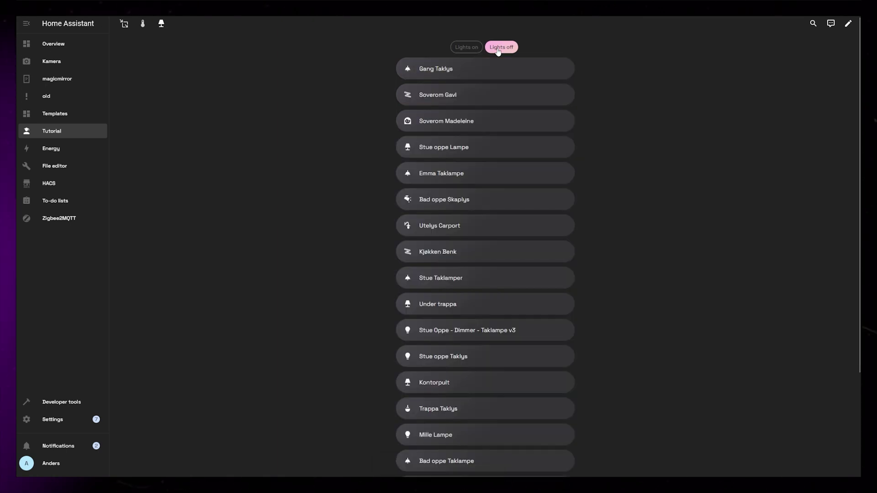
click(464, 50)
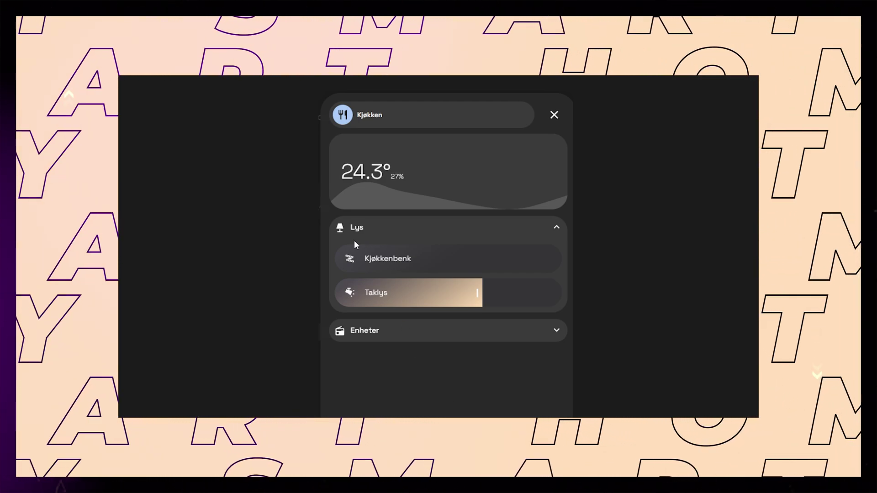
Switch Kjøkkenbenk on at partial brightness and dim Taklys lower in the Kjøkken popup.
drag(401, 256, 498, 254)
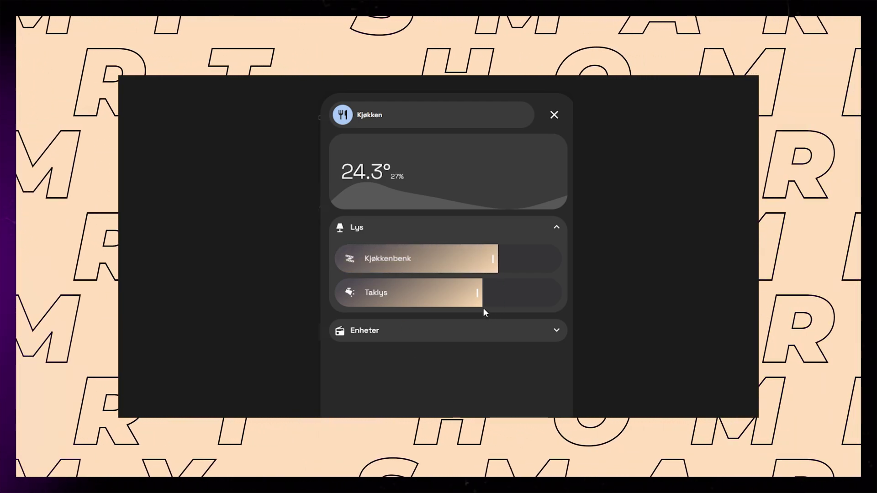
drag(483, 308, 436, 295)
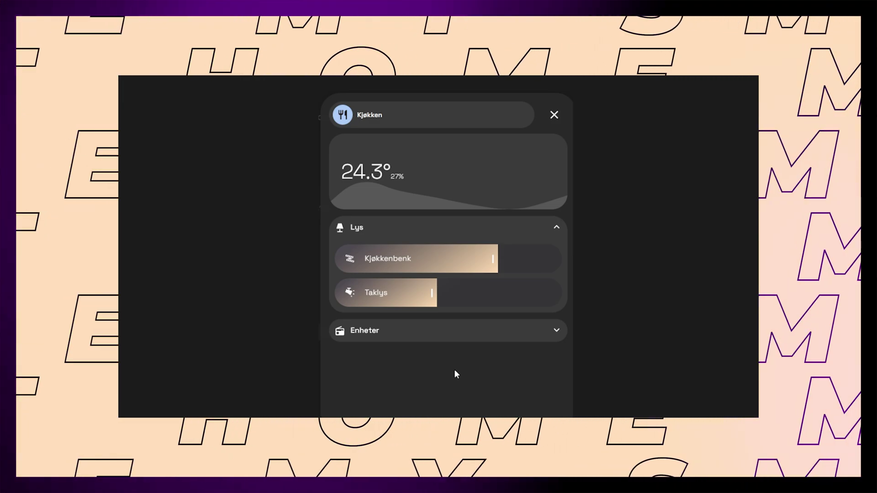
drag(465, 267, 447, 267)
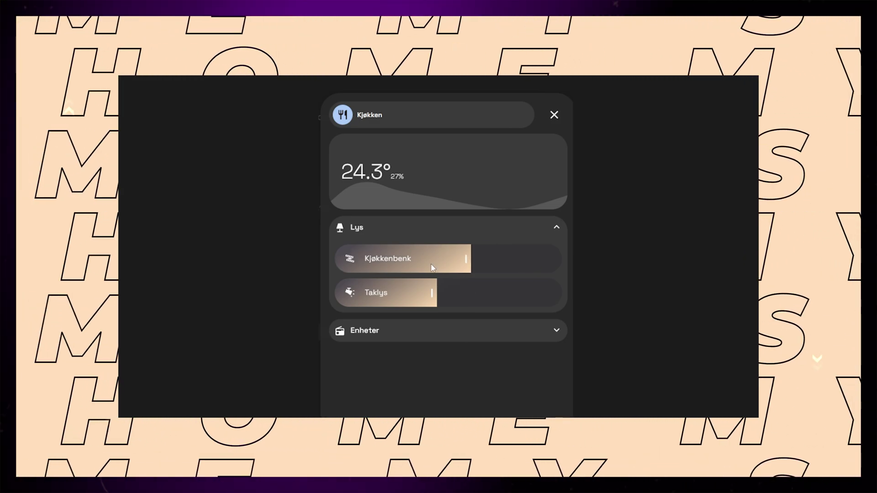